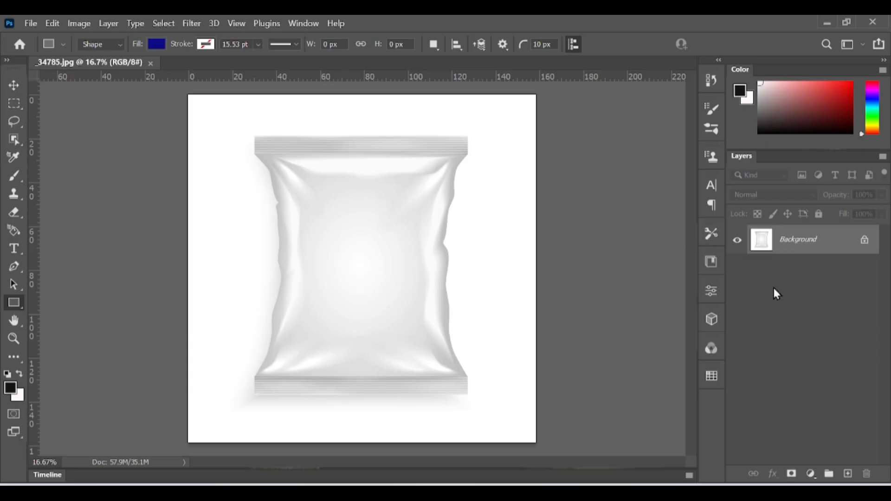
Duplicate the Background layer and remove the background from the copy to isolate the pouch.
{"action": "key", "text": "ctrl+j"}
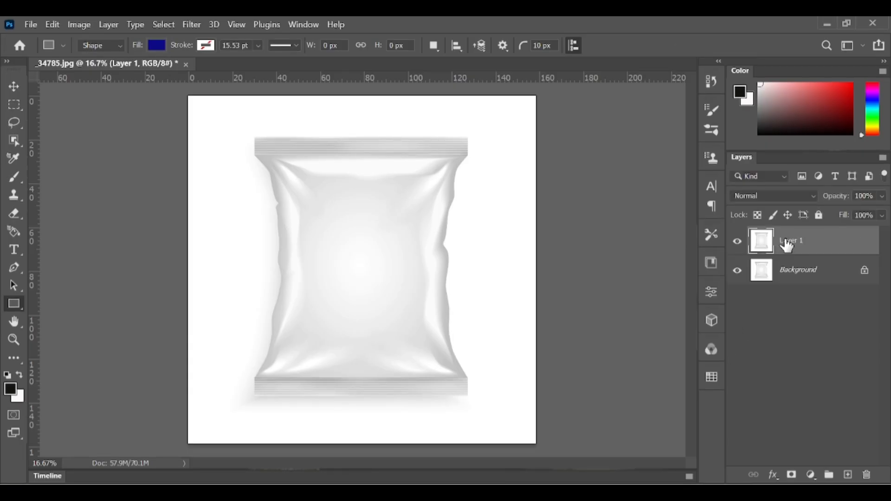
{"action": "left_click", "coordinate": [706, 291]}
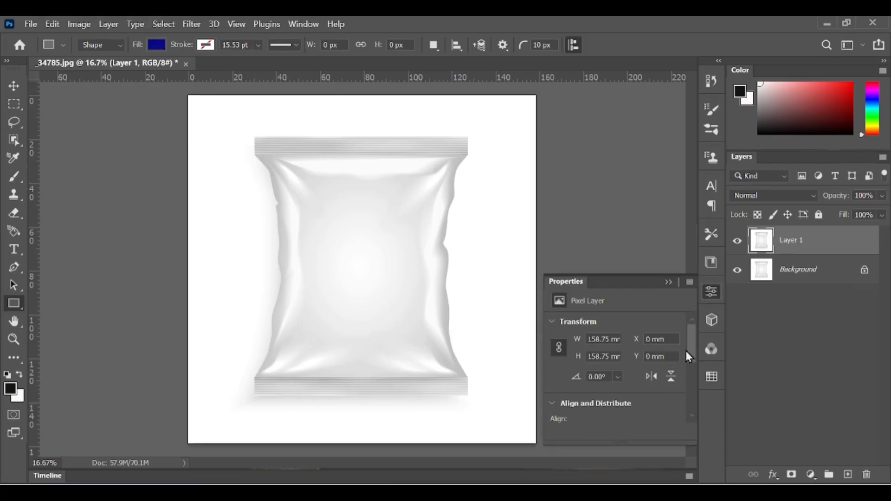
{"action": "left_click_drag", "start_coordinate": [688, 348], "coordinate": [693, 415]}
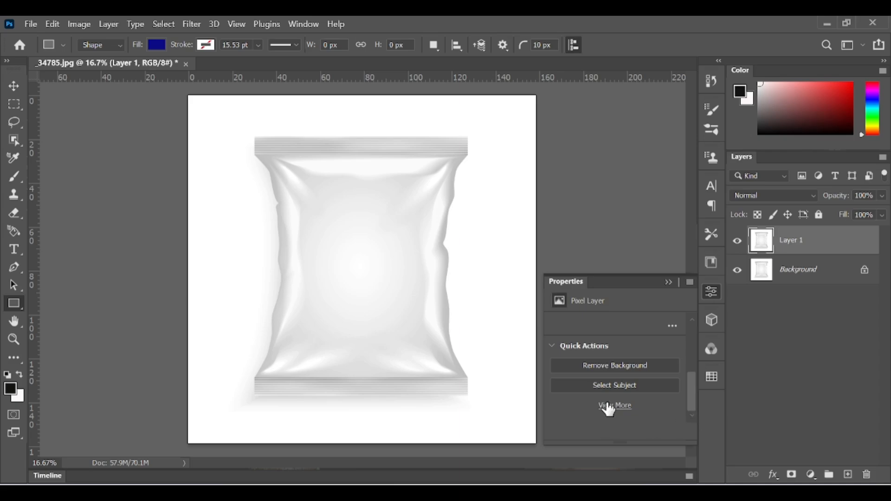
{"action": "left_click", "coordinate": [622, 368]}
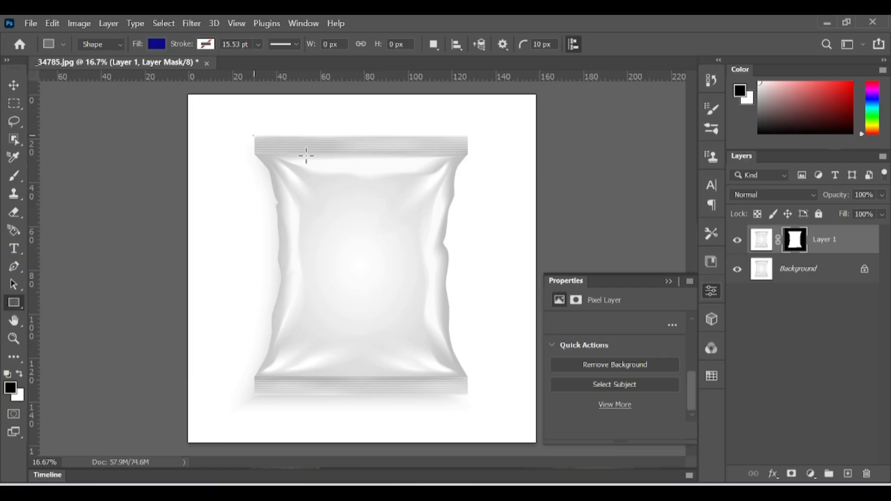
Draw a blue rectangle about 100 × 119 mm covering the whole pouch and convert it to a smart object.
{"action": "left_click_drag", "start_coordinate": [253, 135], "coordinate": [472, 397]}
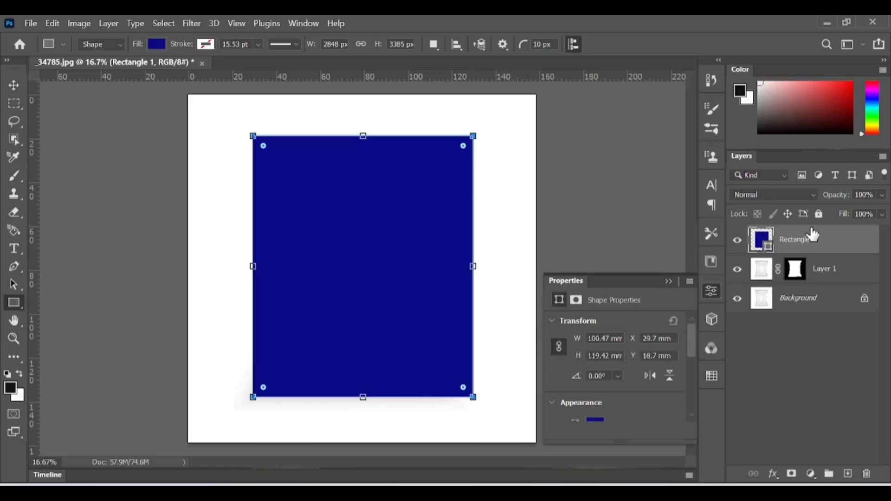
{"action": "right_click", "coordinate": [788, 244]}
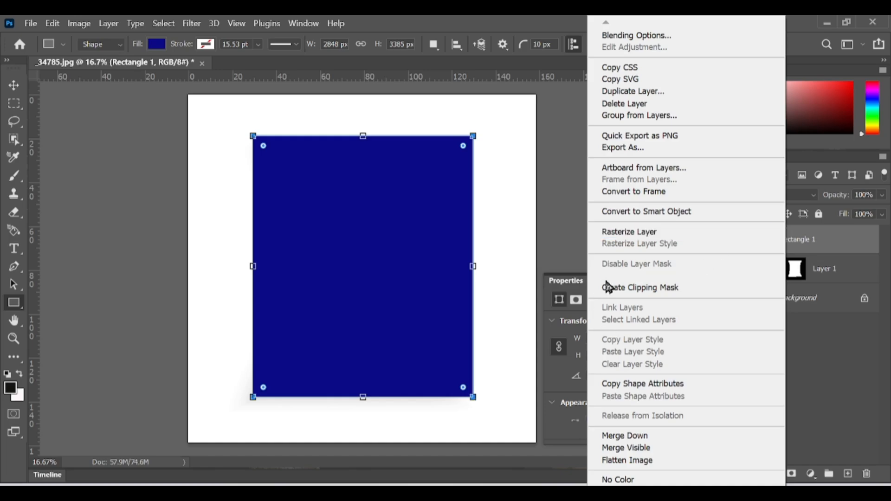
{"action": "left_click", "coordinate": [676, 216]}
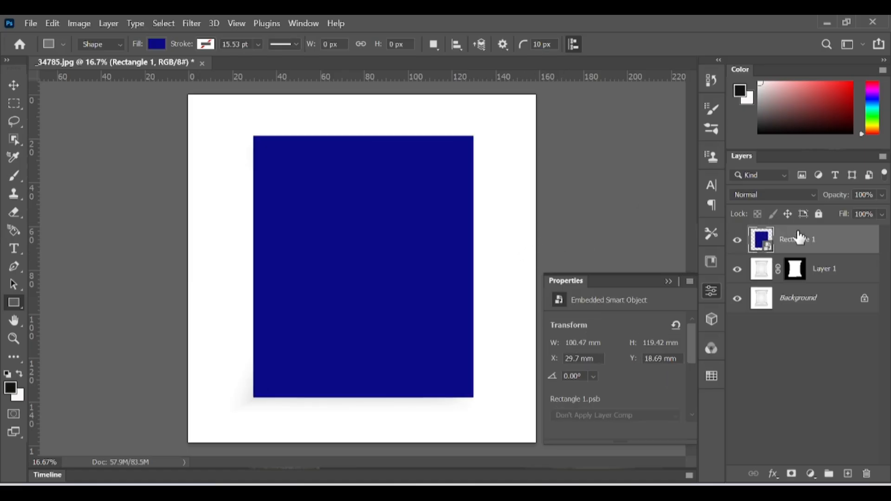
Open the rectangle's smart object contents, then in the _34785.jpg document set the rectangle layer's opacity to 47%.
{"action": "double_click", "coordinate": [768, 250]}
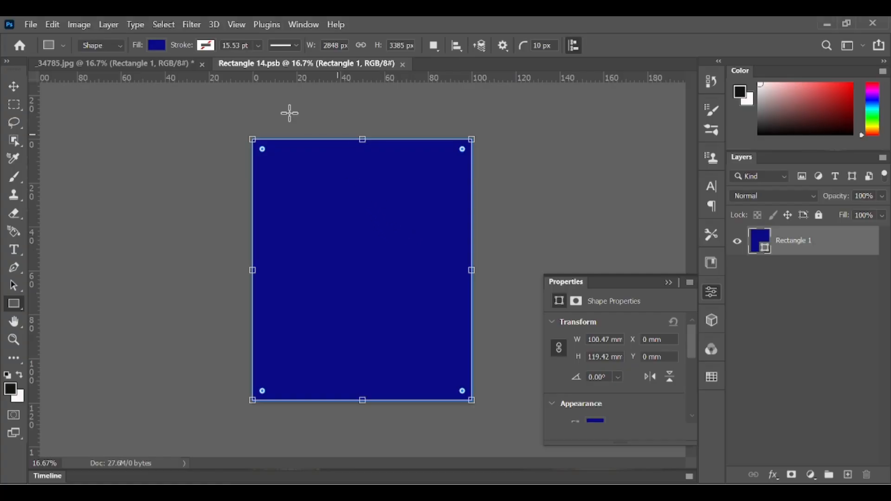
{"action": "left_click", "coordinate": [147, 63]}
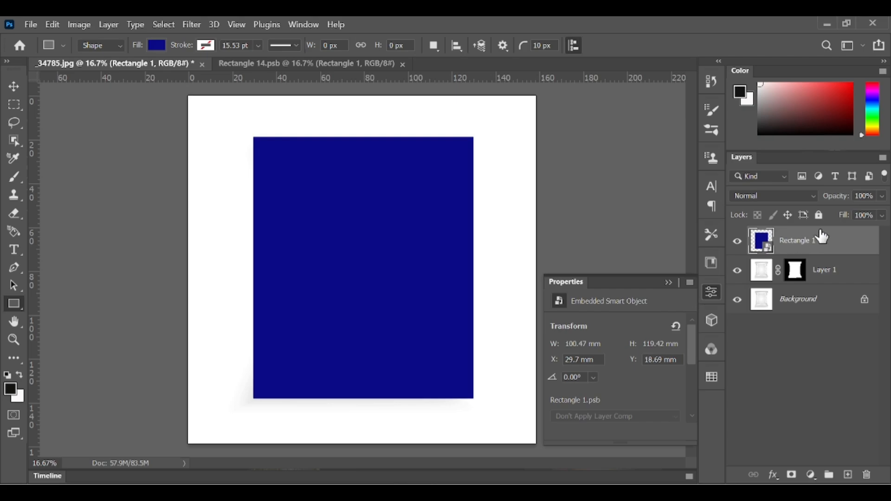
{"action": "left_click", "coordinate": [882, 196]}
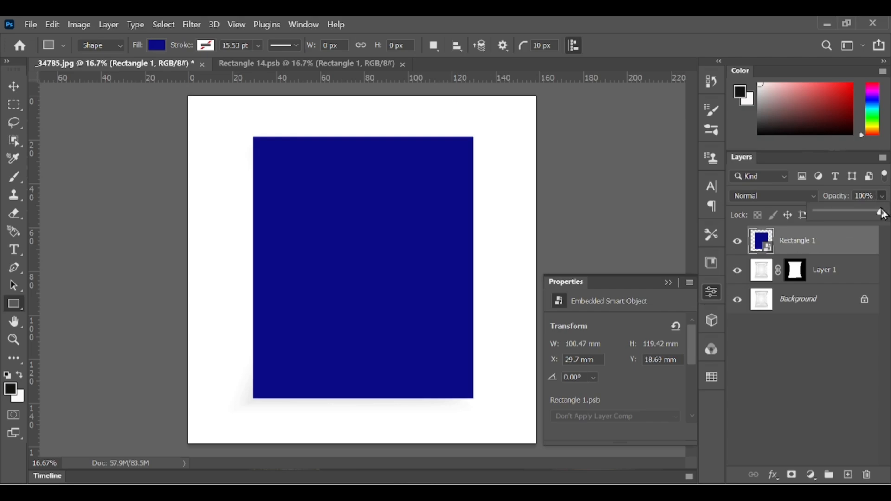
{"action": "left_click", "coordinate": [847, 213]}
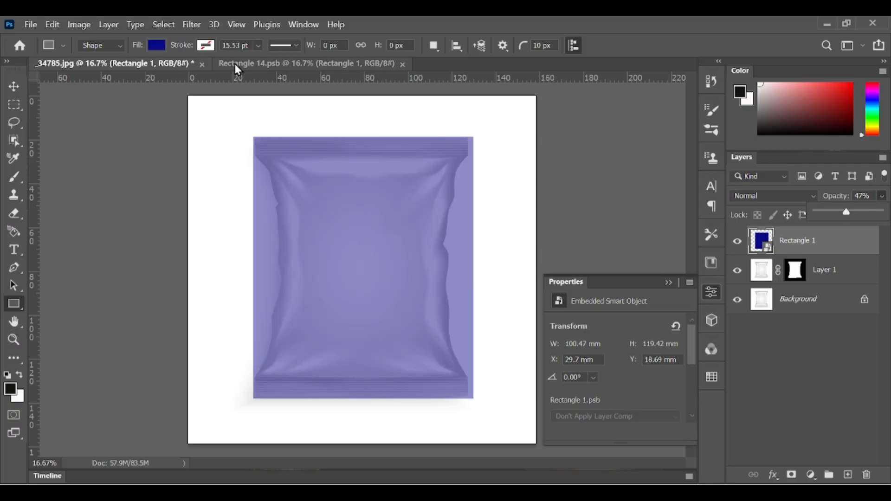
{"action": "left_click", "coordinate": [260, 428]}
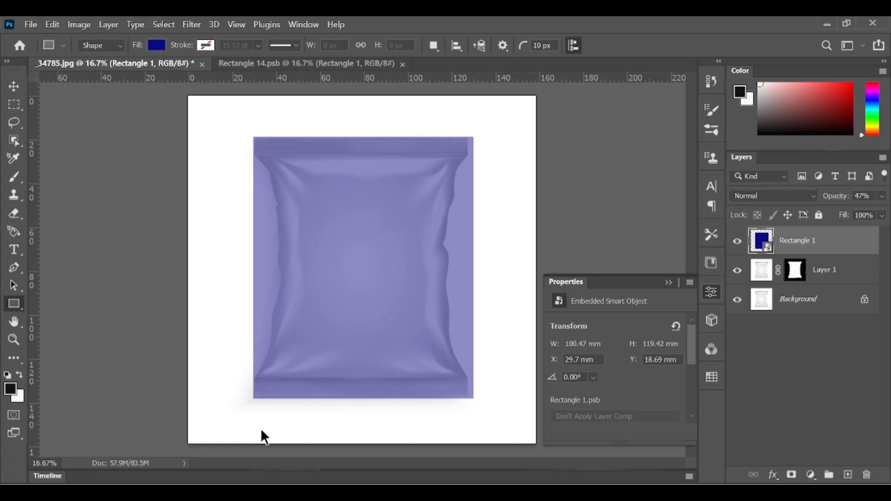
Start a Warp transform on the rectangle and add a horizontal warp split just below the pouch's top seal.
{"action": "key", "text": "ctrl+t"}
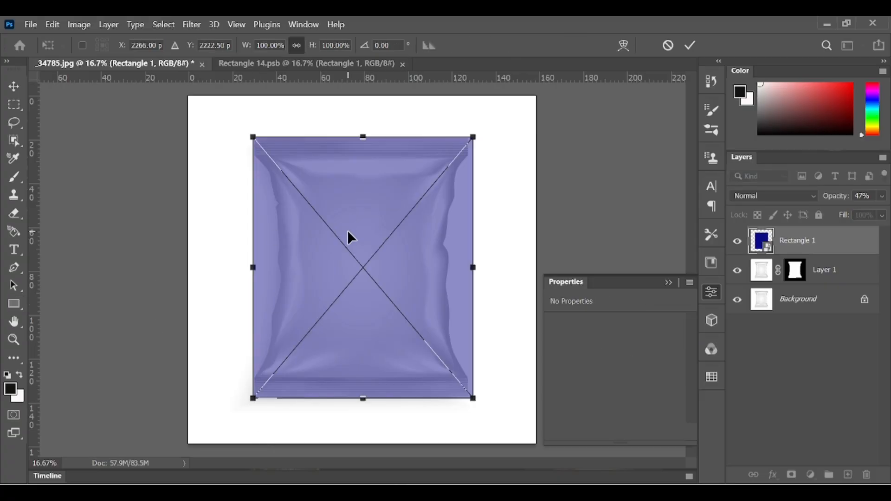
{"action": "right_click", "coordinate": [347, 233]}
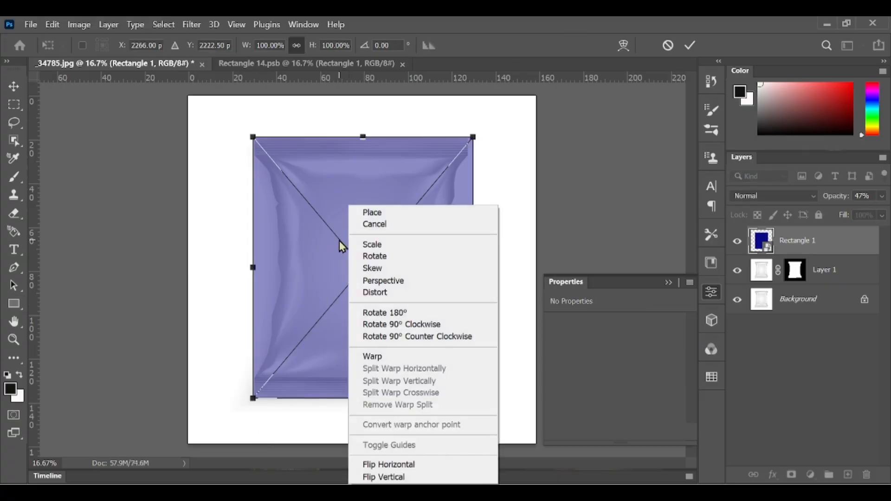
{"action": "left_click", "coordinate": [395, 357]}
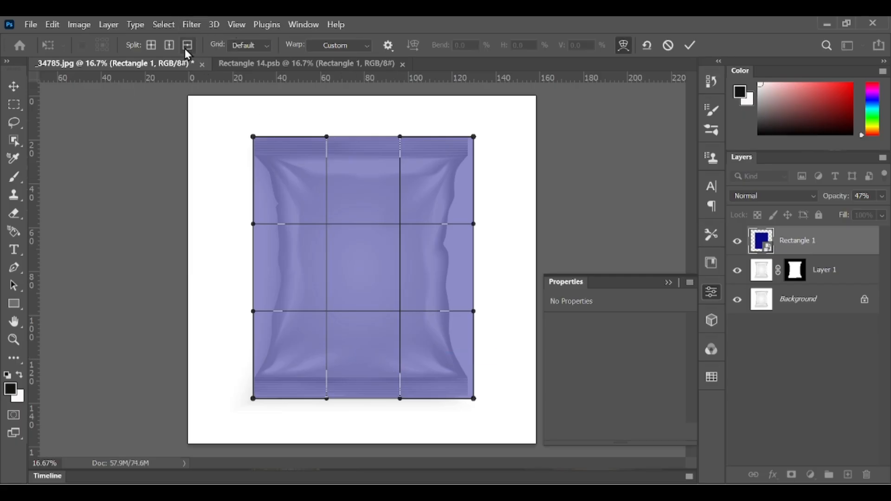
{"action": "left_click", "coordinate": [253, 174]}
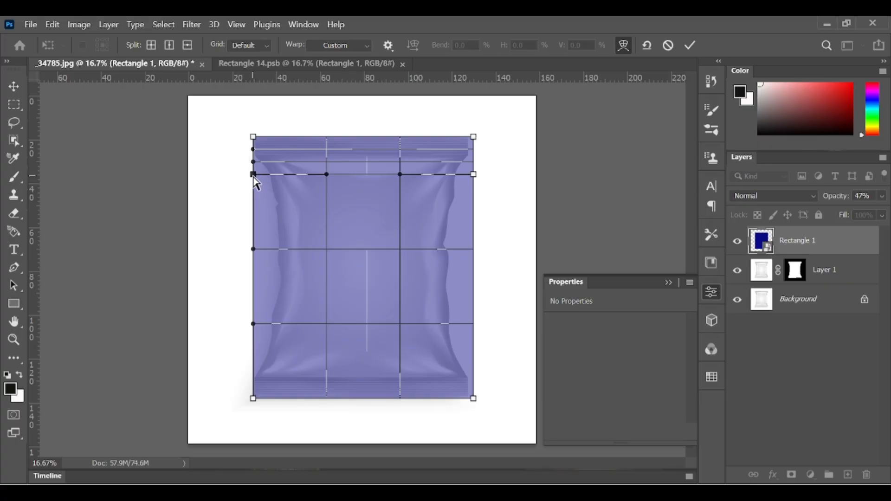
Pull both ends of the upper split line inward to follow the pouch's neck, undoing any unwanted shifts.
{"action": "left_click_drag", "start_coordinate": [254, 176], "coordinate": [260, 177]}
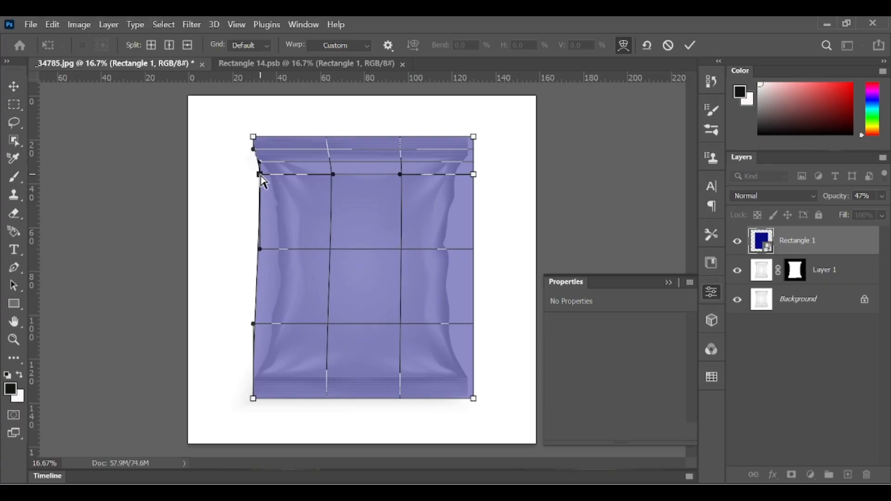
{"action": "left_click", "coordinate": [473, 175], "text": "shift"}
{"action": "left_click_drag", "start_coordinate": [473, 175], "coordinate": [465, 177]}
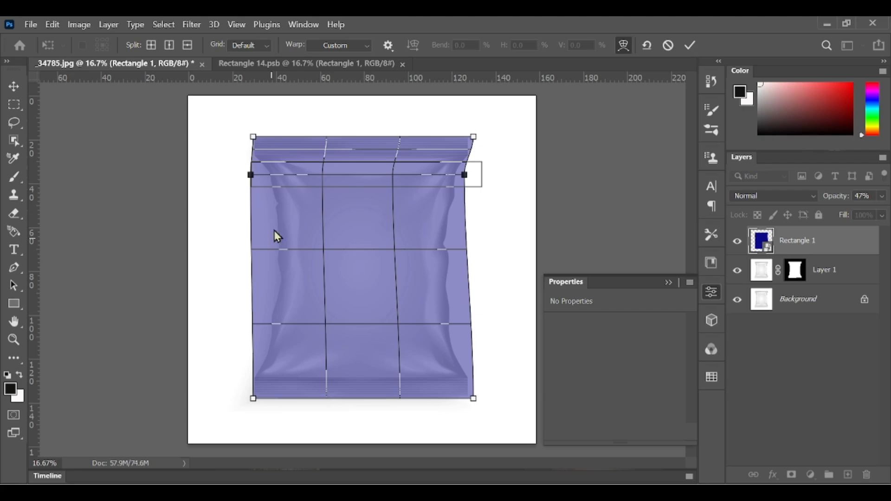
{"action": "key", "text": "ctrl+z"}
{"action": "key", "text": "ctrl+z"}
{"action": "key", "text": "ctrl+z"}
{"action": "key", "text": "ctrl+z"}
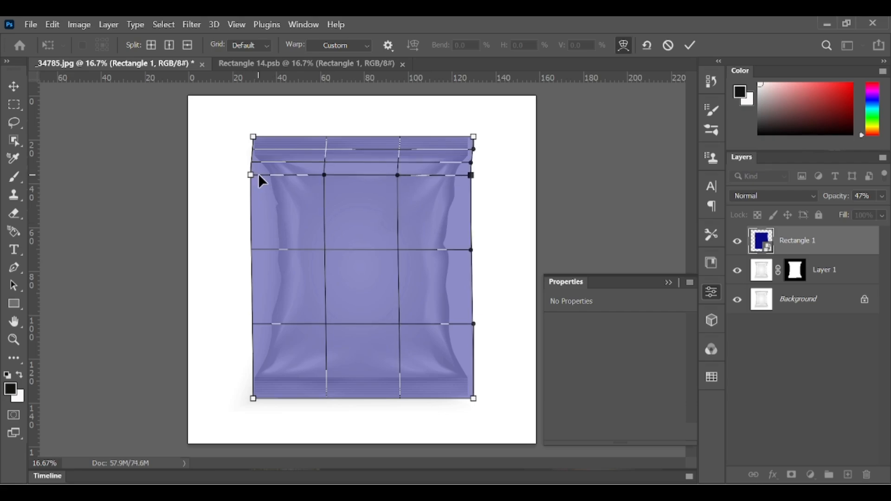
{"action": "key", "text": "ctrl+z"}
{"action": "key", "text": "ctrl+z"}
{"action": "key", "text": "ctrl+z"}
{"action": "key", "text": "ctrl+z"}
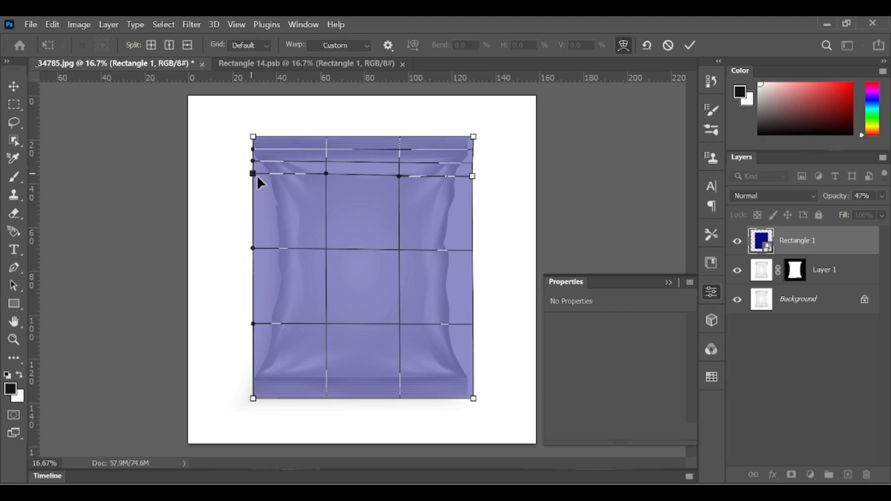
{"action": "key", "text": "ctrl+z"}
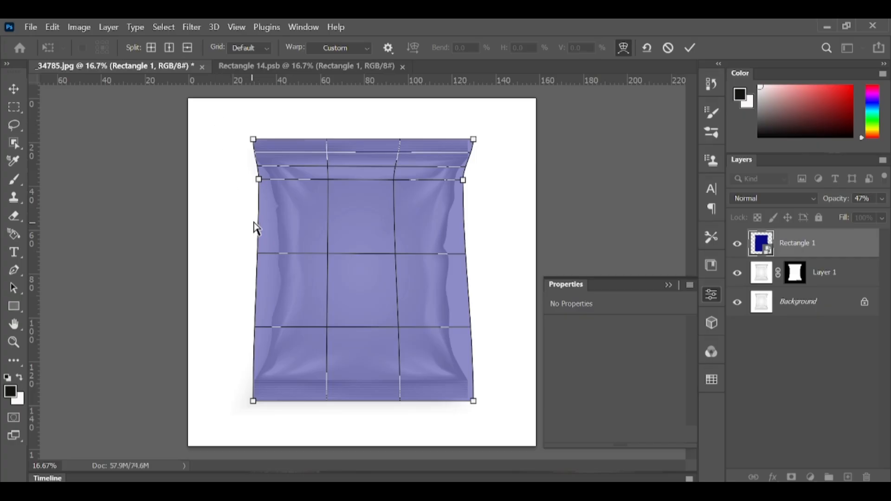
Add horizontal warp splits down to the pouch's mid-height and pull their ends inward to match its waist.
{"action": "left_click", "coordinate": [189, 48]}
{"action": "left_click_drag", "start_coordinate": [269, 247], "coordinate": [278, 251]}
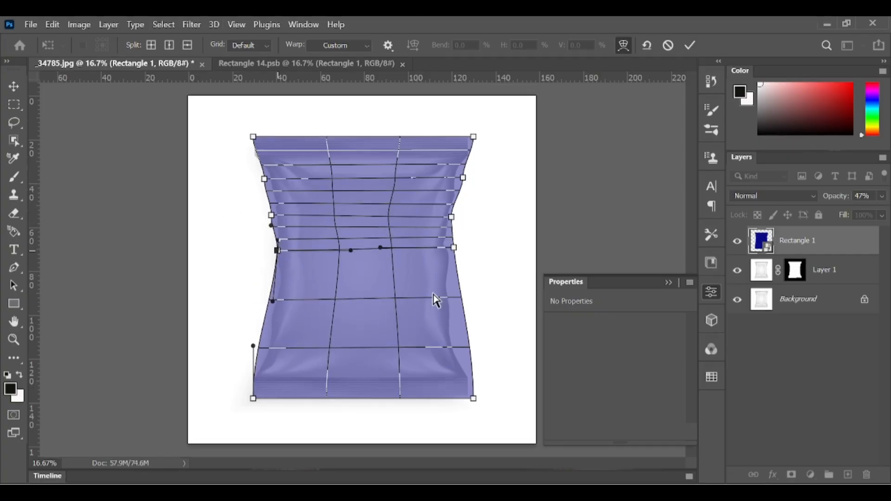
{"action": "left_click_drag", "start_coordinate": [454, 247], "coordinate": [446, 249]}
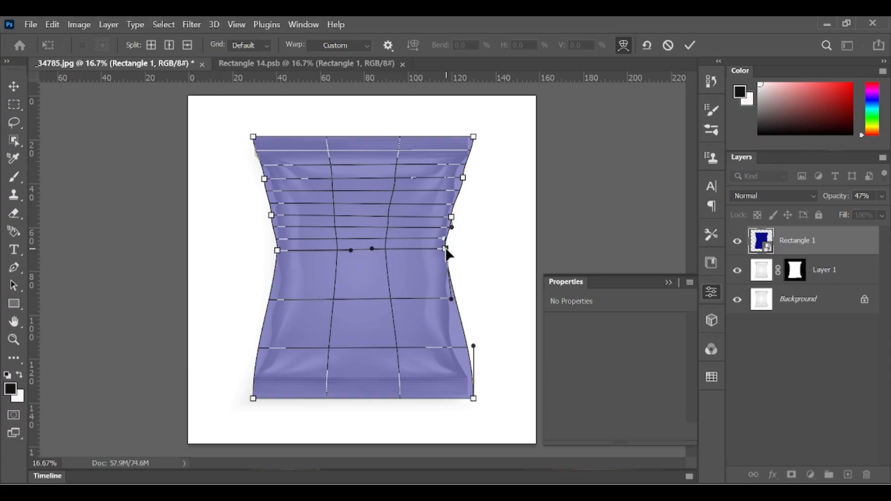
Add a horizontal warp split slightly below the pouch's waist and fit both of its ends to the side edges.
{"action": "left_click", "coordinate": [189, 46]}
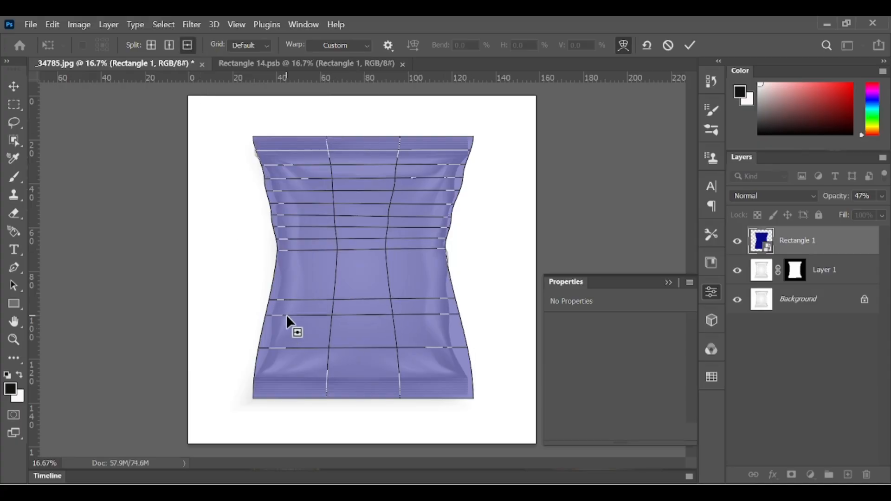
{"action": "left_click", "coordinate": [286, 292]}
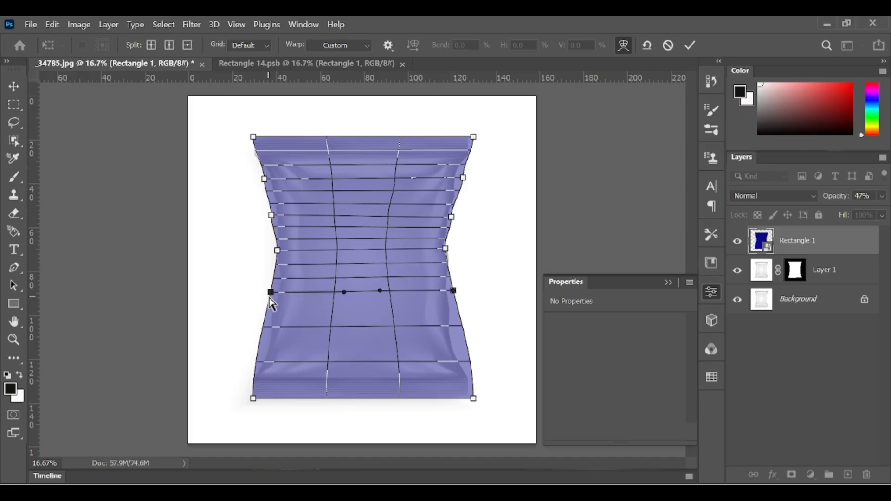
{"action": "left_click", "coordinate": [271, 292]}
{"action": "left_click_drag", "start_coordinate": [272, 291], "coordinate": [275, 295]}
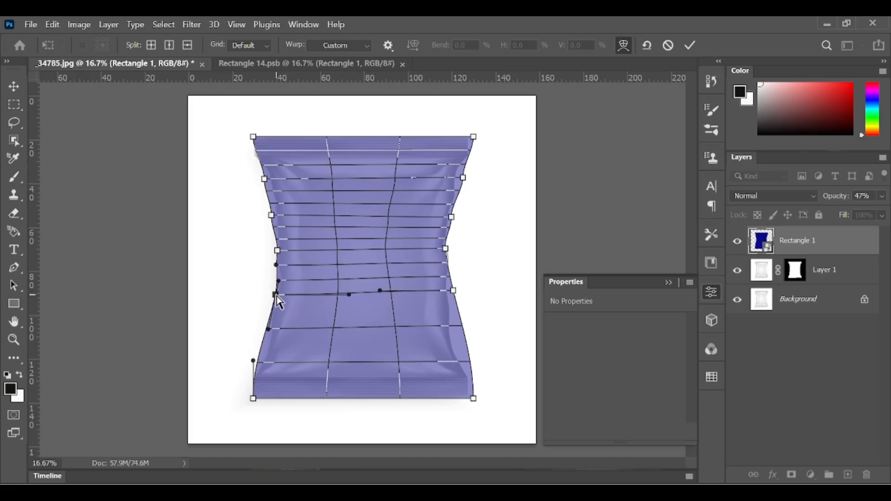
{"action": "left_click", "coordinate": [454, 291]}
{"action": "left_click_drag", "start_coordinate": [451, 291], "coordinate": [451, 293]}
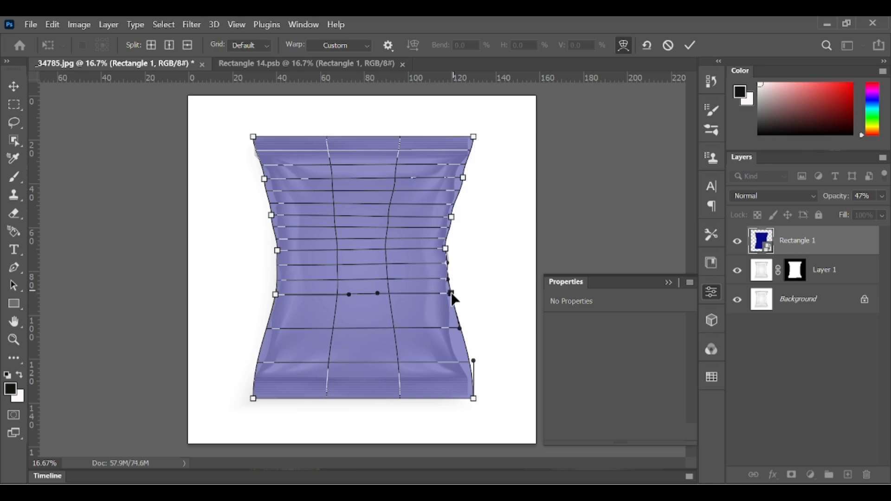
Add a horizontal warp split above the pouch's bottom seal, pull both ends inward to the edges, and apply the warp.
{"action": "left_click", "coordinate": [261, 349]}
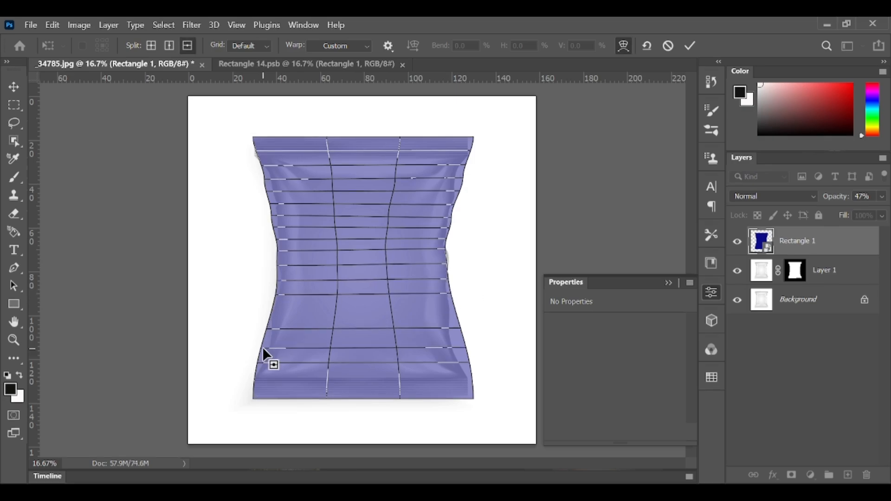
{"action": "left_click_drag", "start_coordinate": [261, 349], "coordinate": [265, 348]}
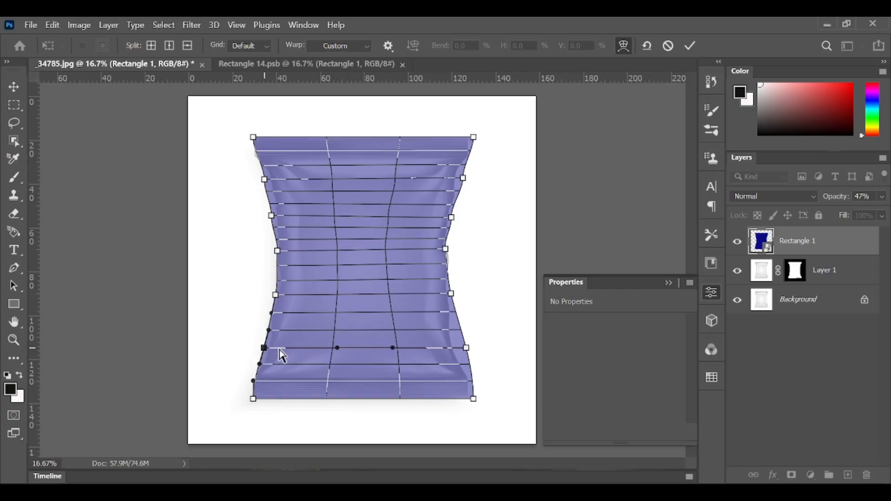
{"action": "left_click", "coordinate": [465, 348]}
{"action": "left_click_drag", "start_coordinate": [464, 348], "coordinate": [458, 348]}
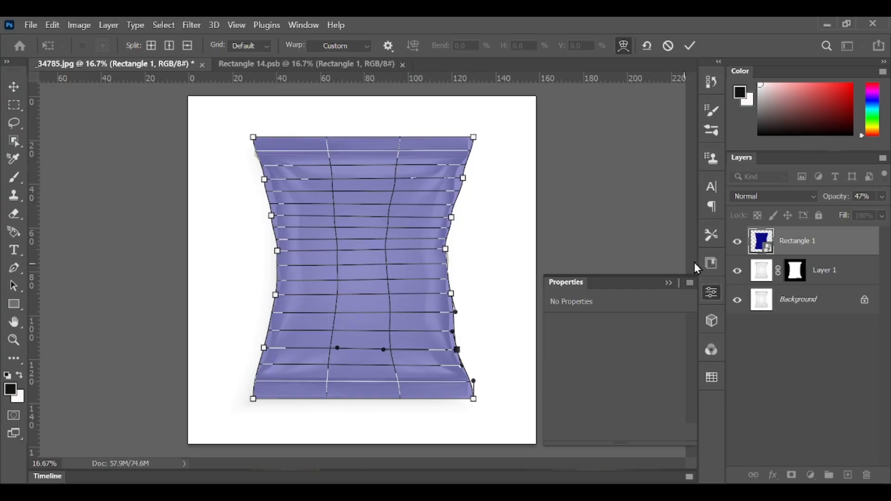
{"action": "key", "text": "Return"}
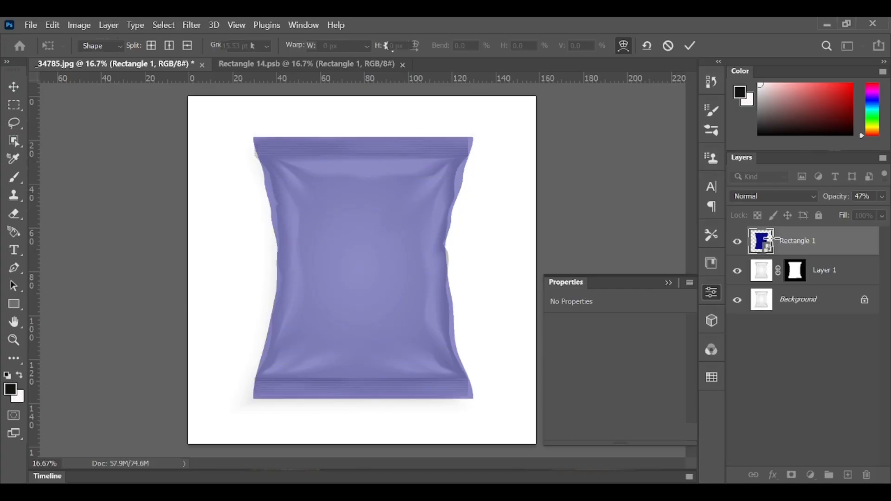
Clip the warped rectangle to the masked pouch layer with a clipping mask.
{"action": "right_click", "coordinate": [793, 240]}
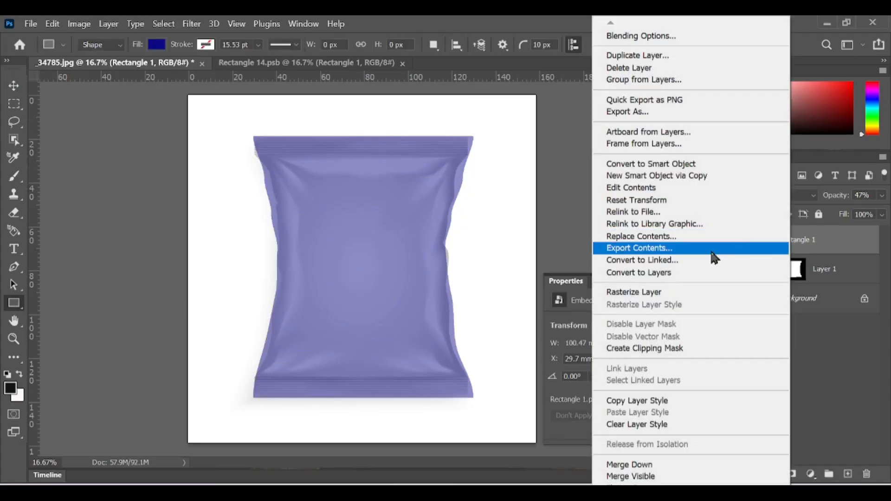
{"action": "left_click", "coordinate": [683, 348]}
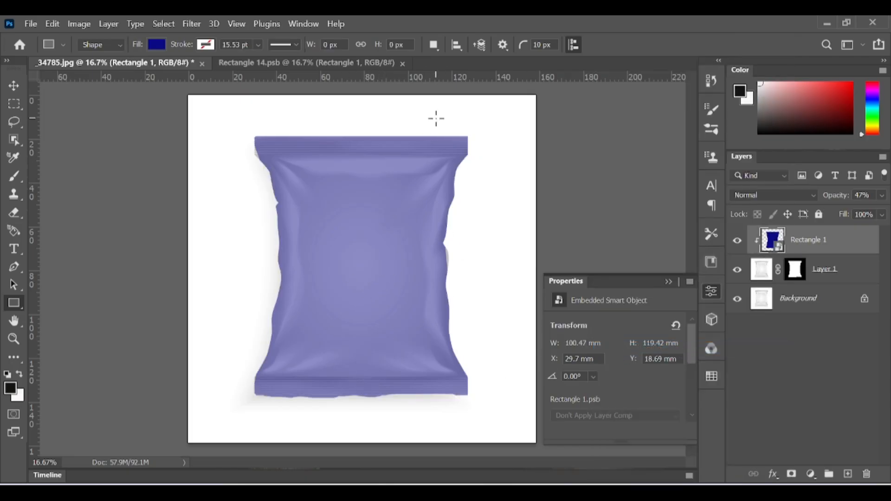
Place the package design image "new" from the Desktop folder into the open rectangle smart object document.
{"action": "left_click", "coordinate": [269, 66]}
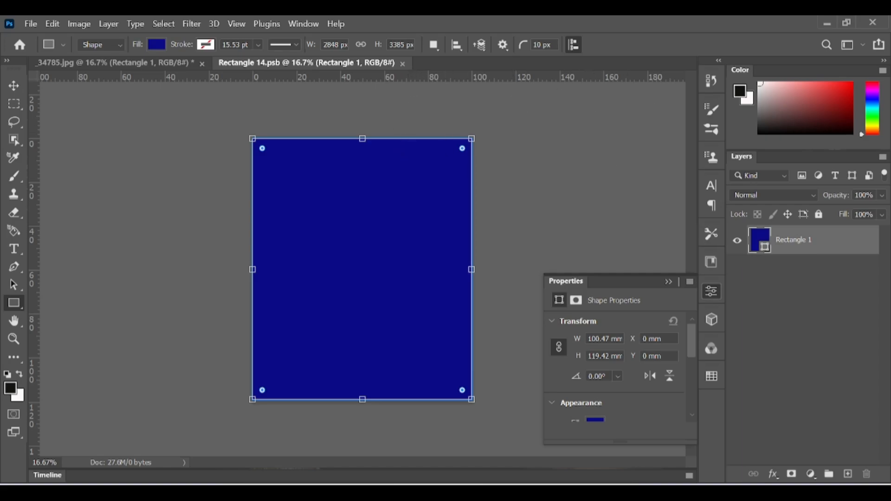
{"action": "left_click", "coordinate": [256, 493]}
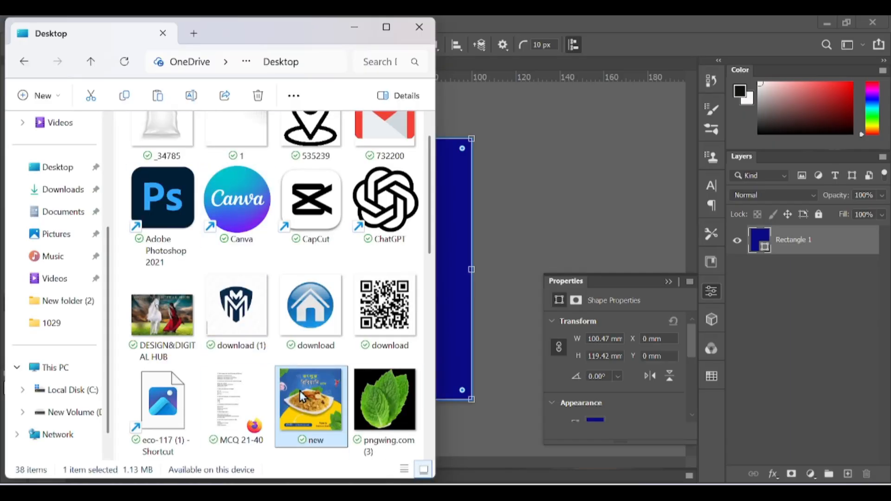
{"action": "left_click_drag", "start_coordinate": [302, 397], "coordinate": [563, 268]}
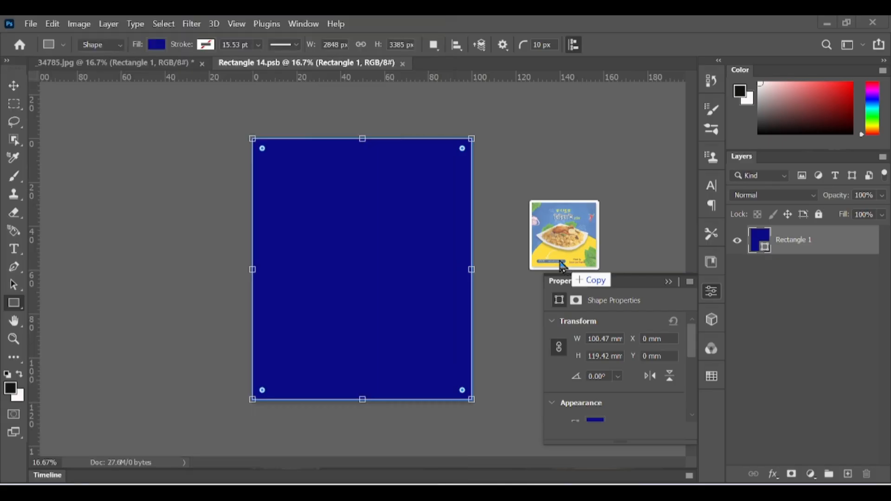
{"action": "left_click_drag", "start_coordinate": [563, 268], "coordinate": [562, 268]}
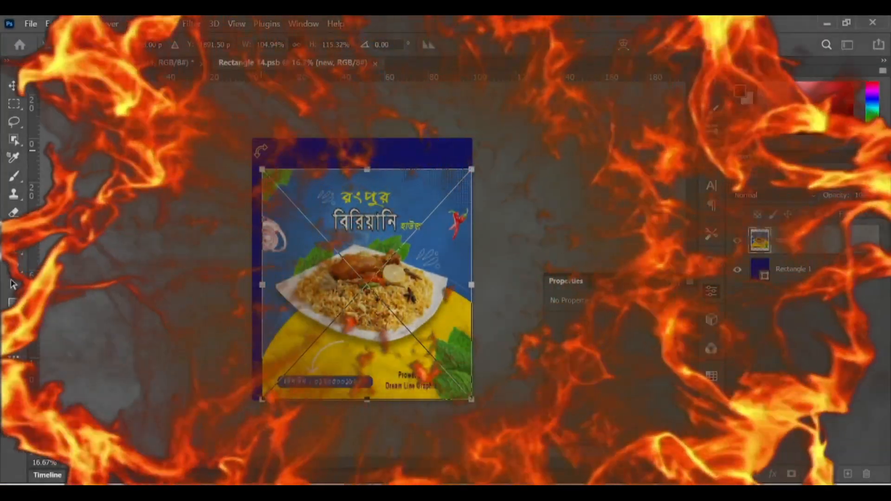
Stretch the placed design to cover the whole canvas, then save the smart object to update the pouch mockup.
{"action": "left_click_drag", "start_coordinate": [262, 169], "coordinate": [253, 139]}
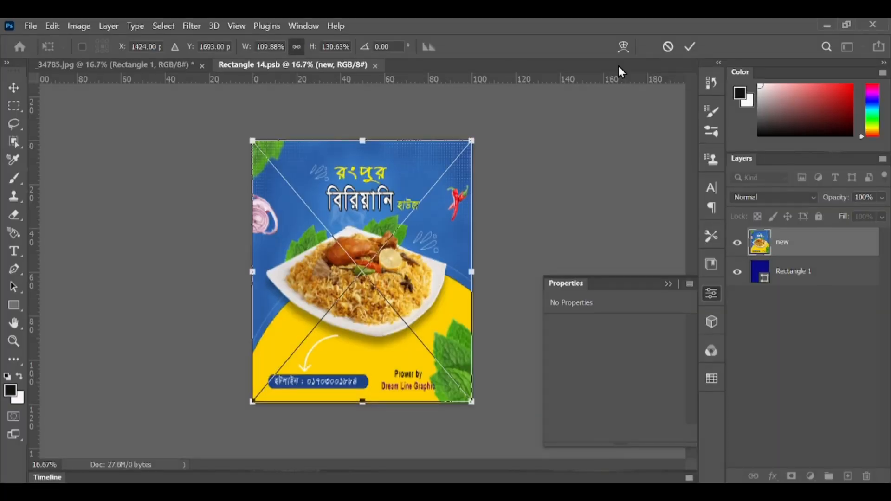
{"action": "left_click", "coordinate": [690, 46]}
{"action": "key", "text": "u"}
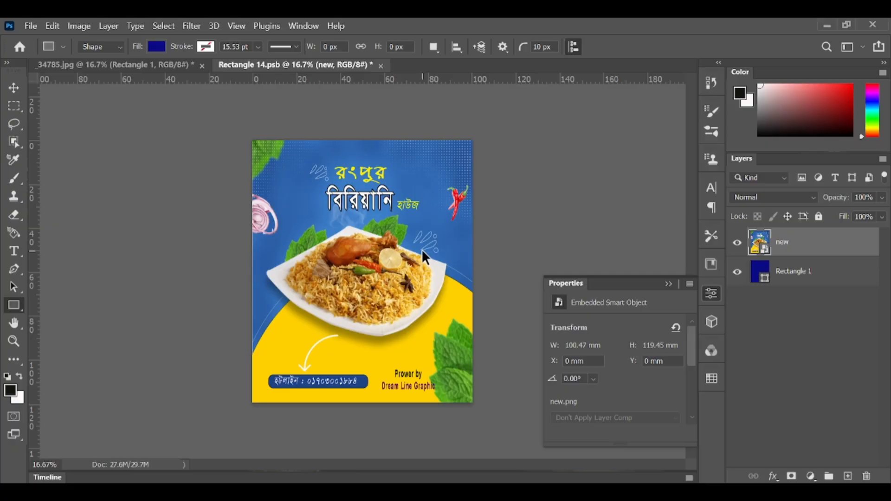
{"action": "key", "text": "ctrl+s"}
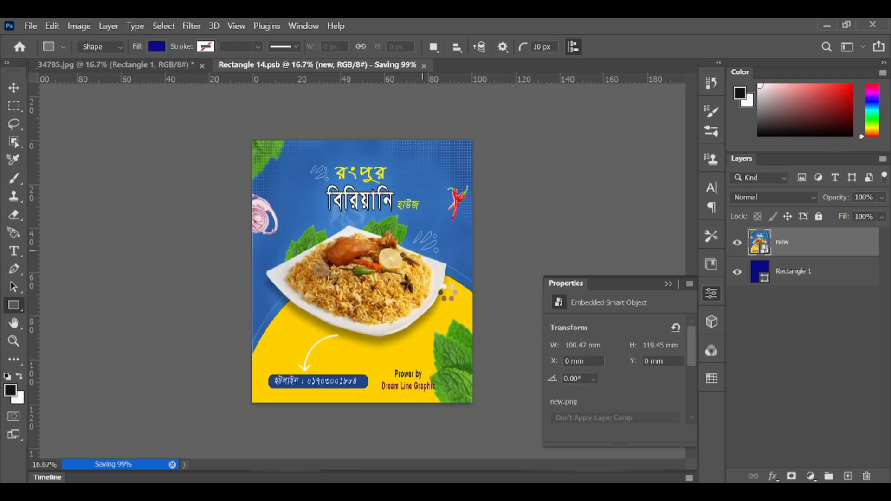
{"action": "left_click", "coordinate": [141, 67]}
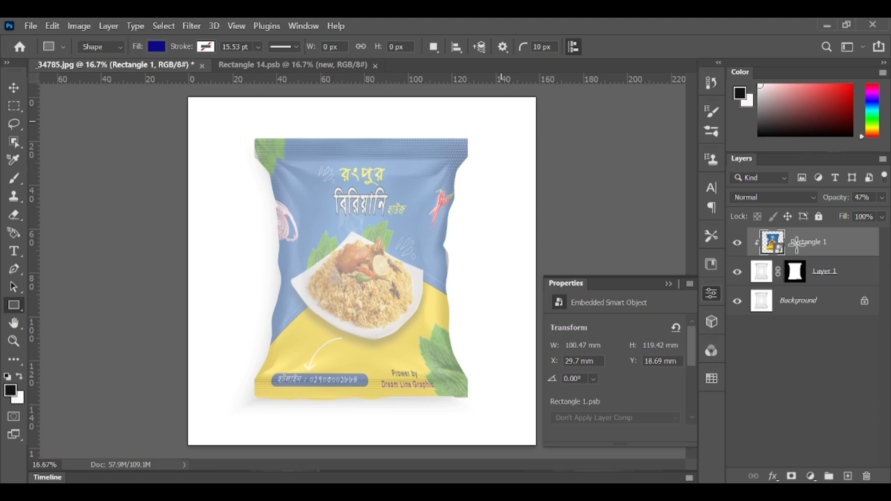
Set the warped design layer's opacity to 100% and its blend mode to Linear Burn.
{"action": "left_click", "coordinate": [882, 198]}
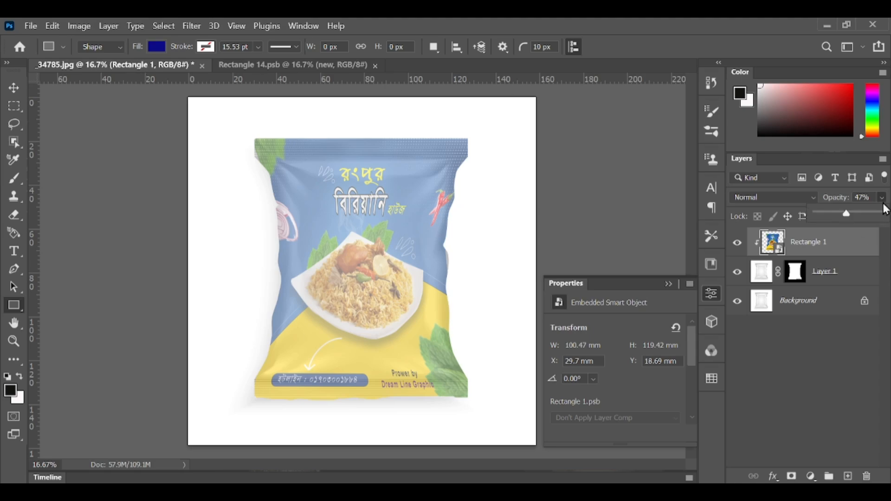
{"action": "left_click", "coordinate": [886, 215]}
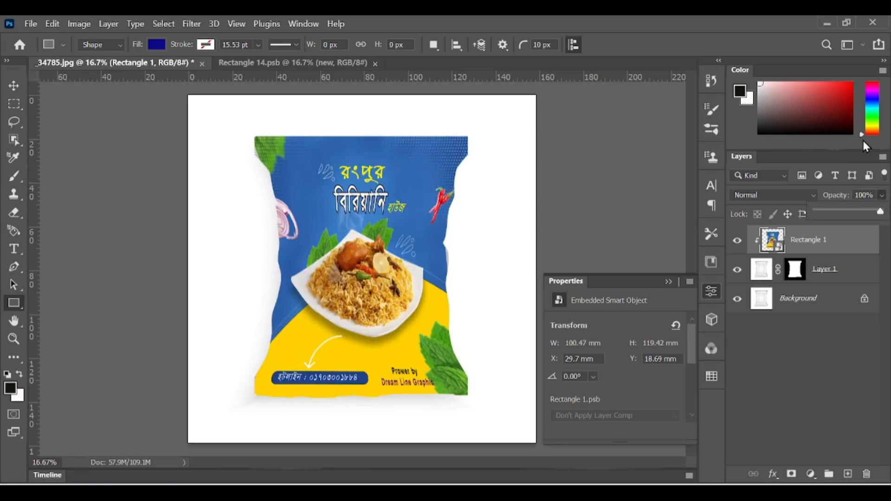
{"action": "left_click", "coordinate": [815, 196]}
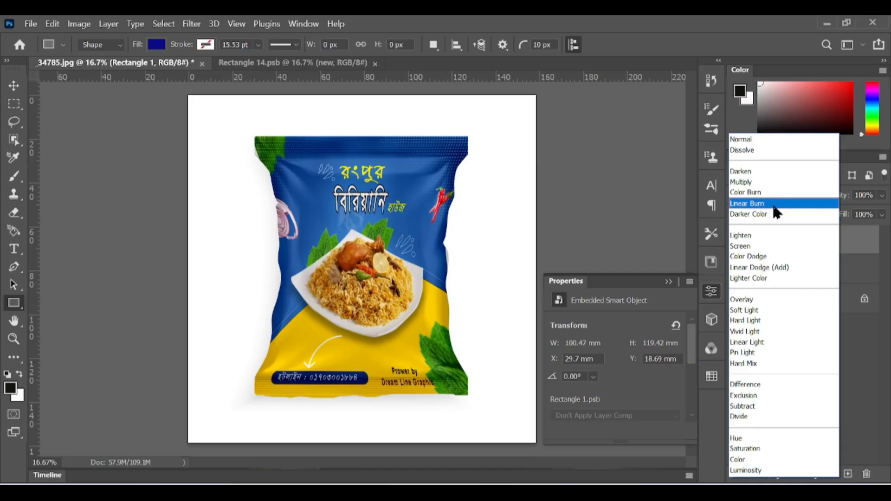
{"action": "left_click", "coordinate": [774, 207]}
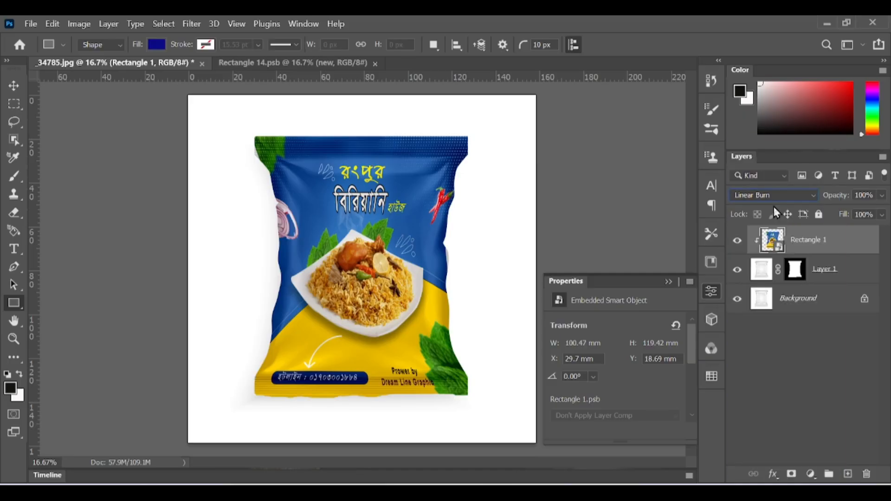